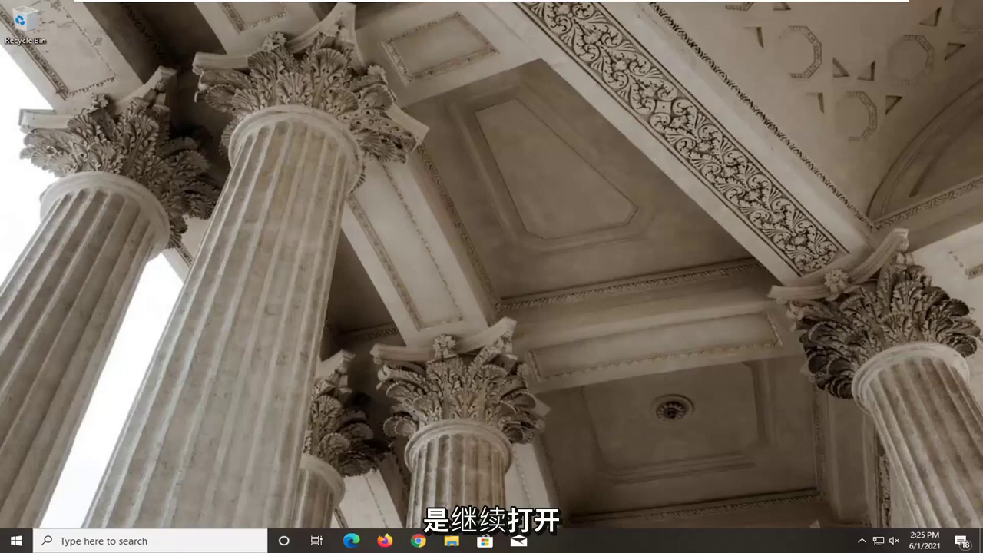
Open Windows Settings and go from the System display page to the advanced display settings.
{"action": "left_click", "coordinate": [16, 547]}
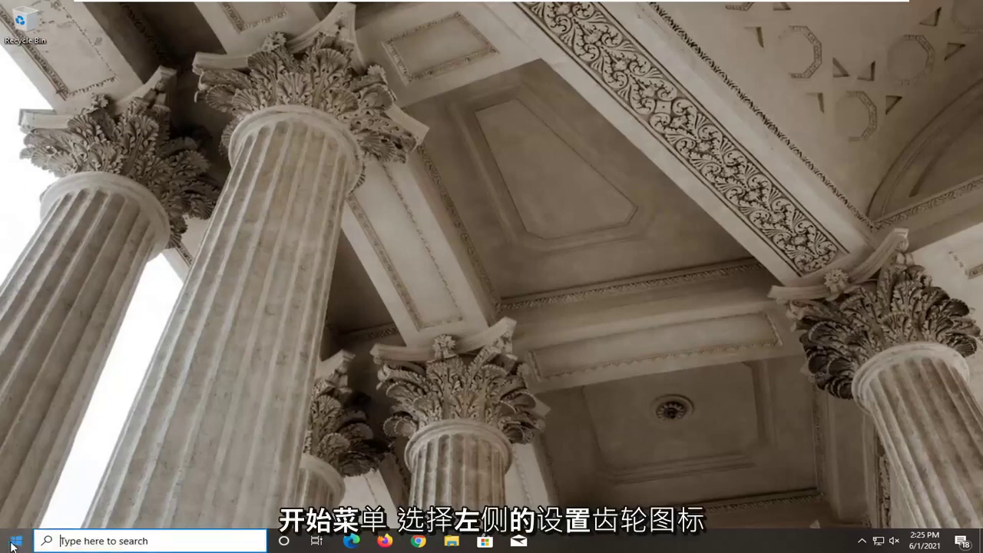
{"action": "mouse_move", "coordinate": [14, 487]}
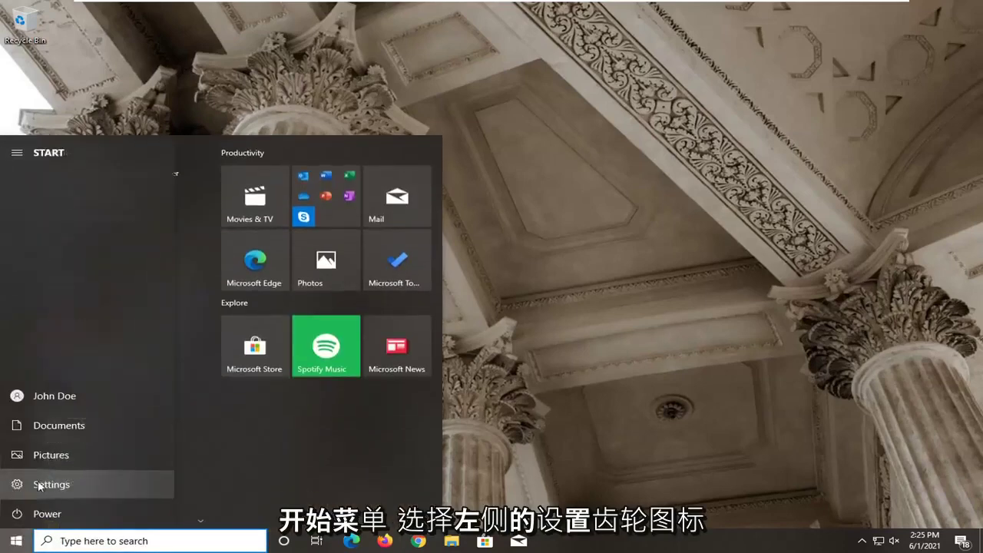
{"action": "left_click", "coordinate": [61, 486]}
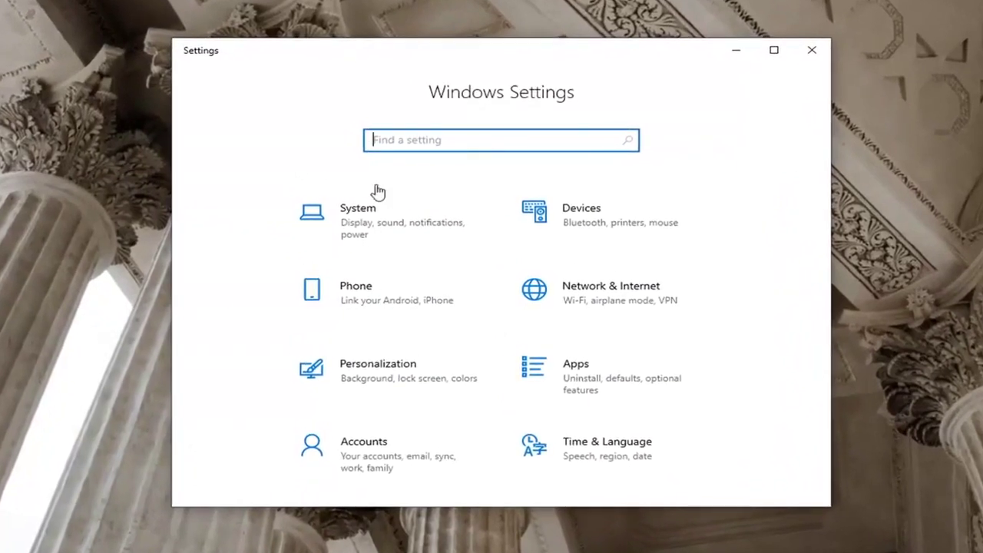
{"action": "left_click", "coordinate": [353, 238]}
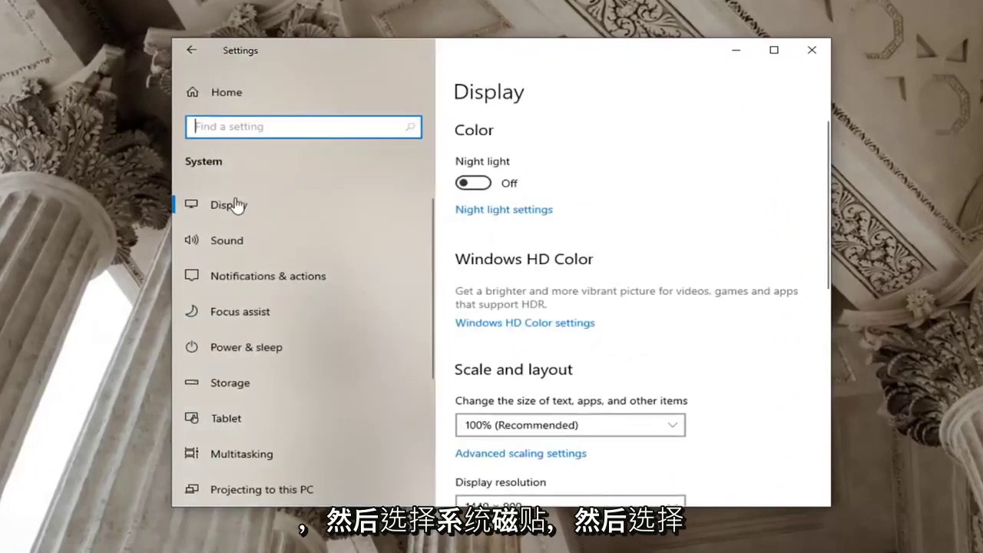
{"action": "left_click", "coordinate": [222, 209]}
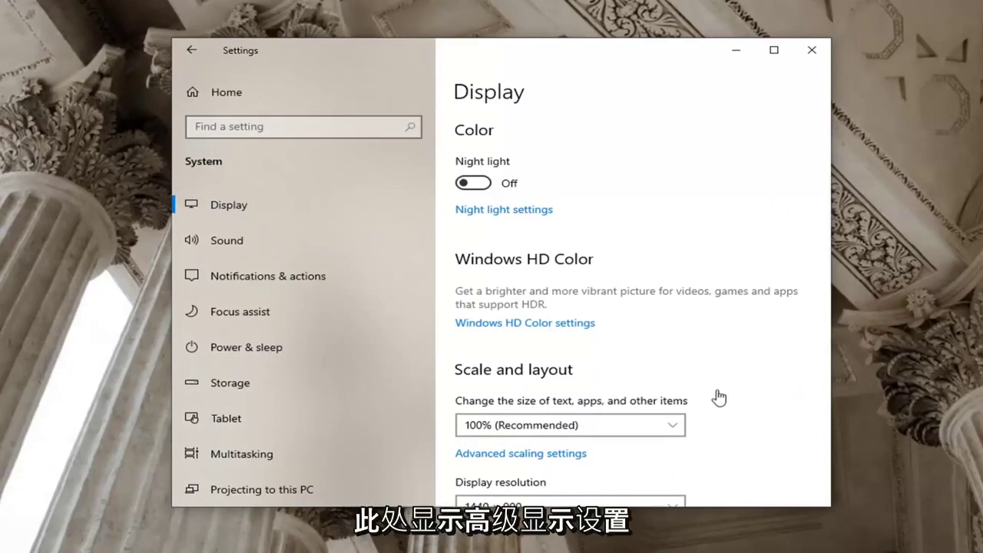
{"action": "scroll", "coordinate": [579, 400], "scroll_direction": "down", "scroll_amount": 5}
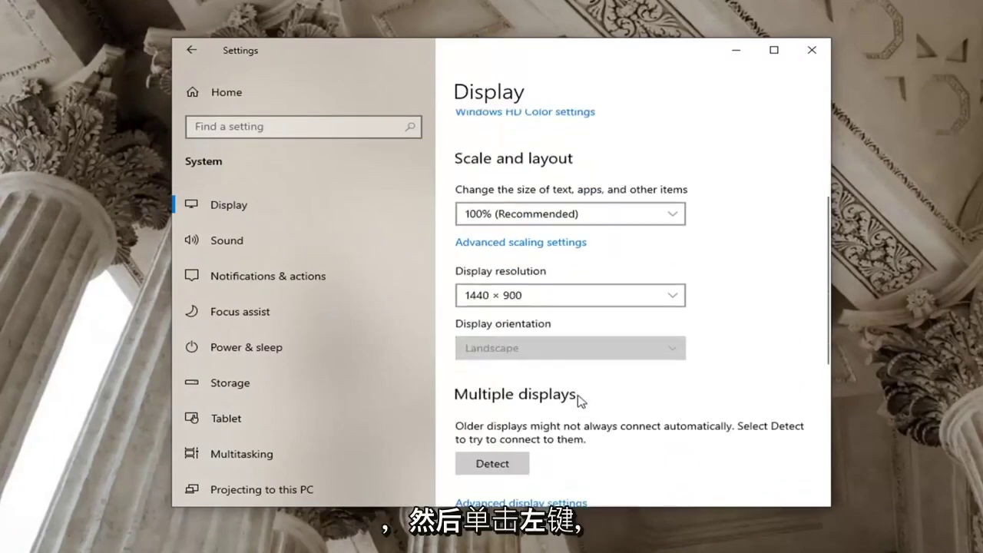
{"action": "left_click", "coordinate": [517, 369]}
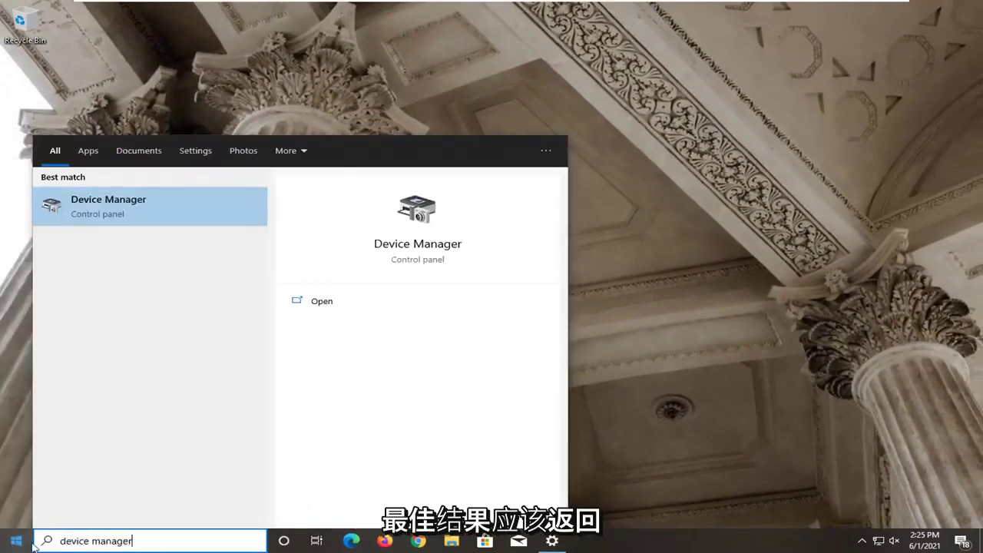
Open Device Manager, collapse the other devices and expand the display adapters.
{"action": "left_click", "coordinate": [107, 205]}
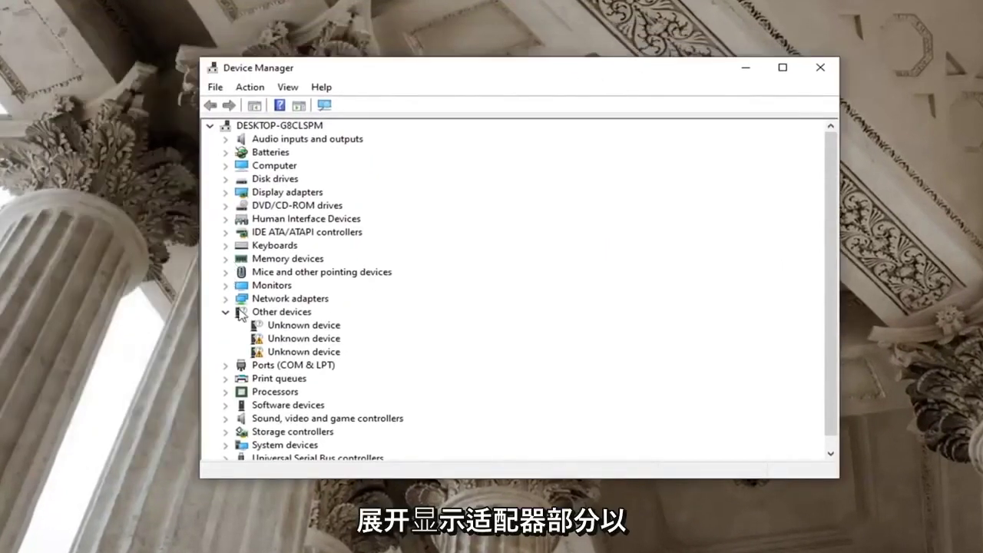
{"action": "left_click", "coordinate": [225, 312]}
{"action": "double_click", "coordinate": [287, 192]}
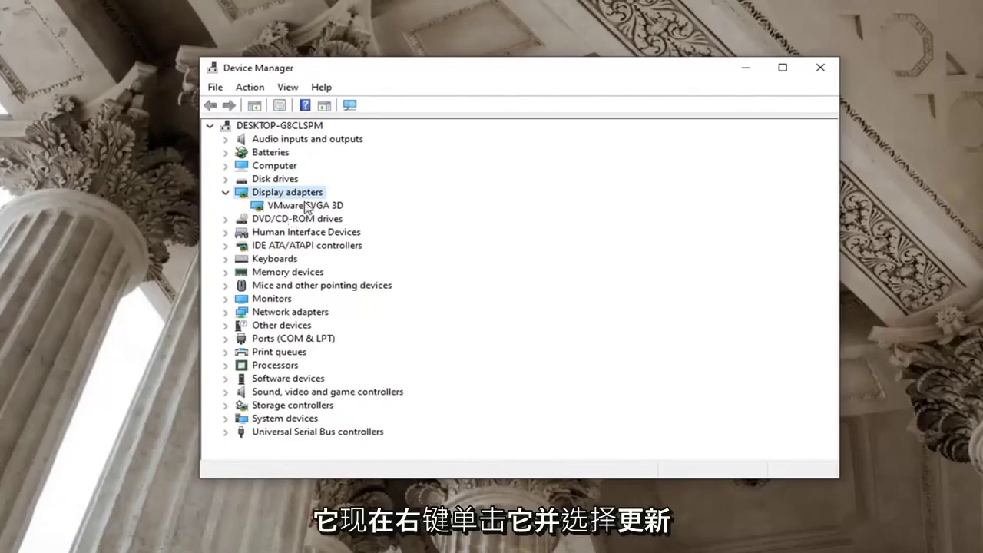
Start a driver update for the VMware SVGA 3D adapter, choosing from the available drivers on the computer.
{"action": "right_click", "coordinate": [306, 205]}
{"action": "left_click", "coordinate": [350, 212]}
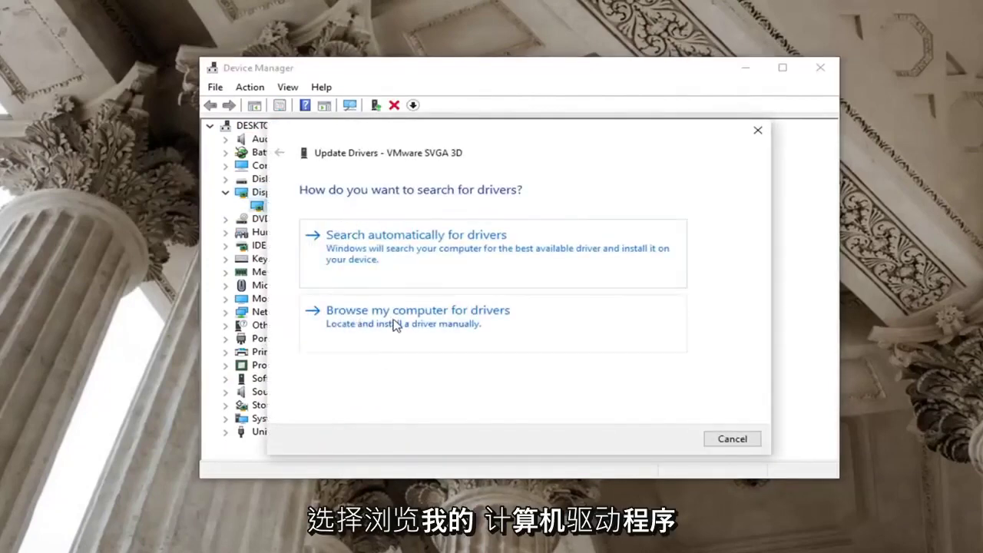
{"action": "left_click", "coordinate": [395, 324]}
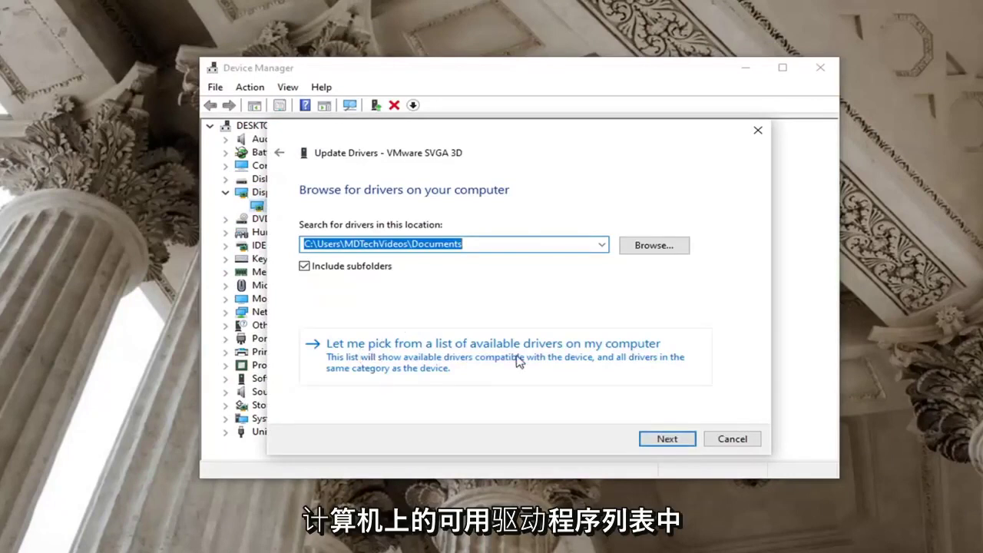
{"action": "left_click", "coordinate": [555, 352]}
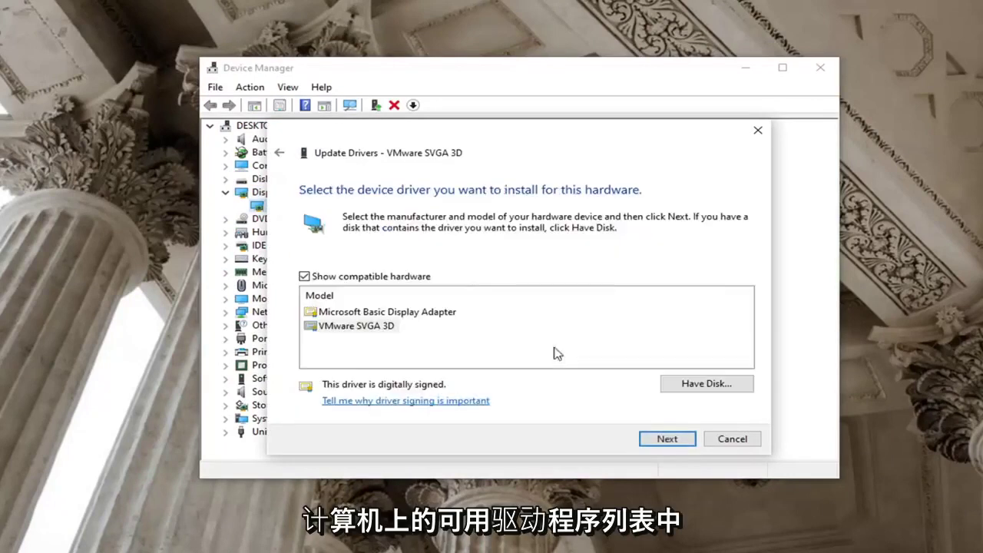
Install the VMware SVGA 3D driver from the compatible hardware models and close Device Manager.
{"action": "left_click", "coordinate": [355, 330]}
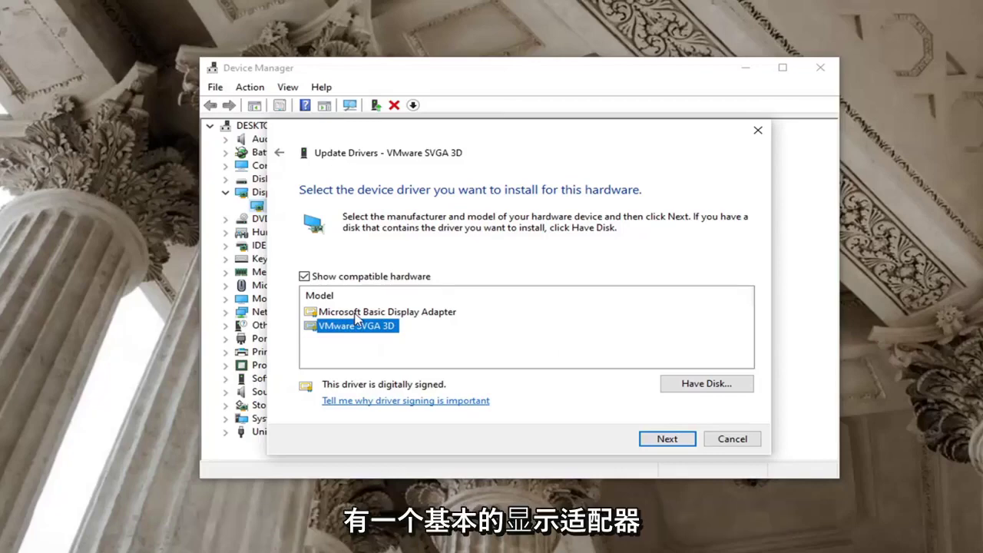
{"action": "left_click", "coordinate": [422, 313]}
{"action": "left_click", "coordinate": [340, 331]}
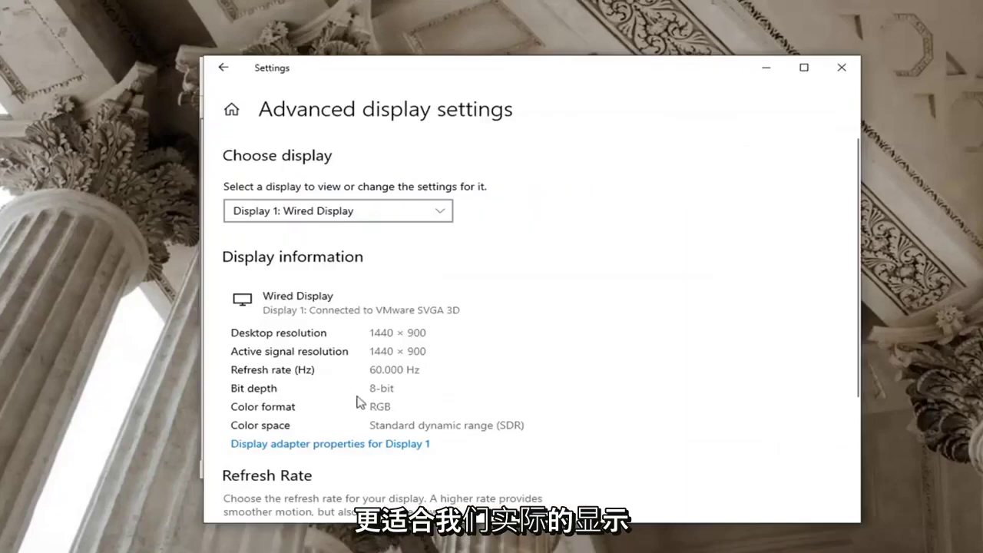
{"action": "left_click", "coordinate": [767, 67]}
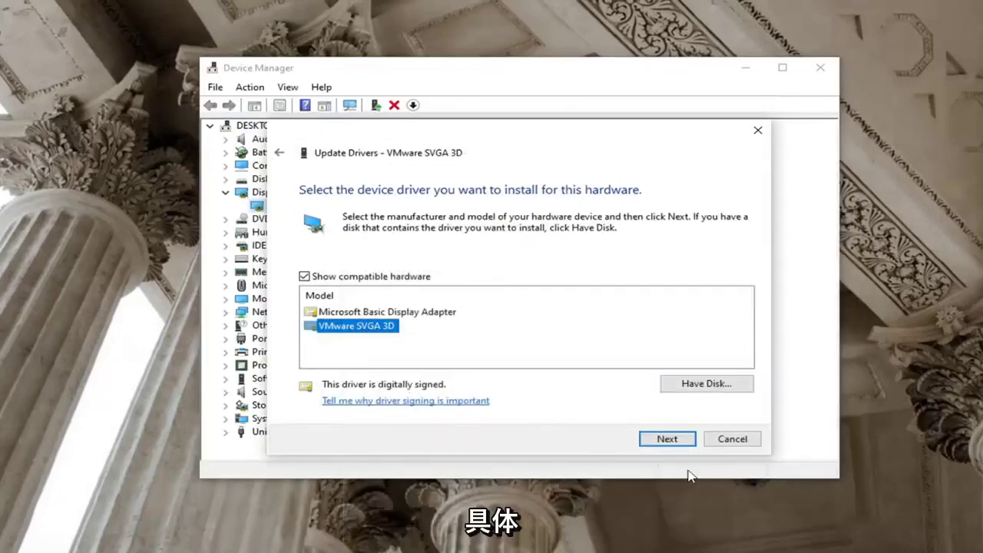
{"action": "left_click", "coordinate": [656, 437]}
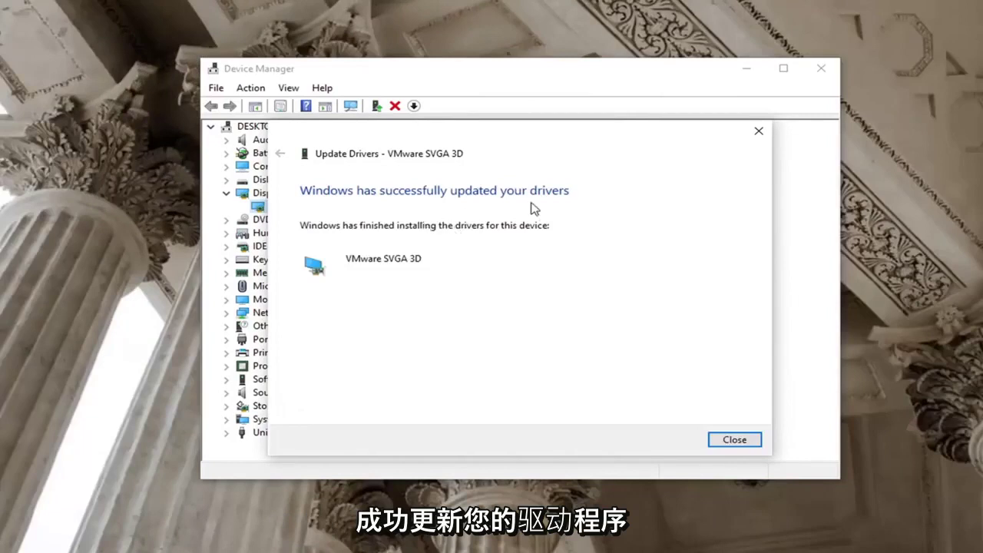
{"action": "left_click", "coordinate": [722, 440]}
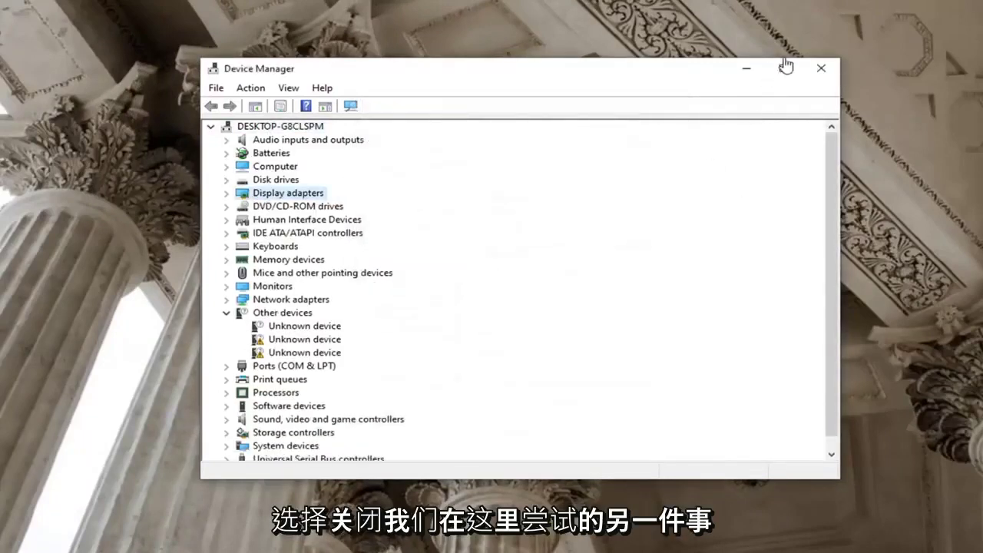
{"action": "left_click", "coordinate": [822, 70]}
Return from the advanced display settings to the Settings home page and open the Ease of Access display settings.
{"action": "key", "text": "alt+Tab"}
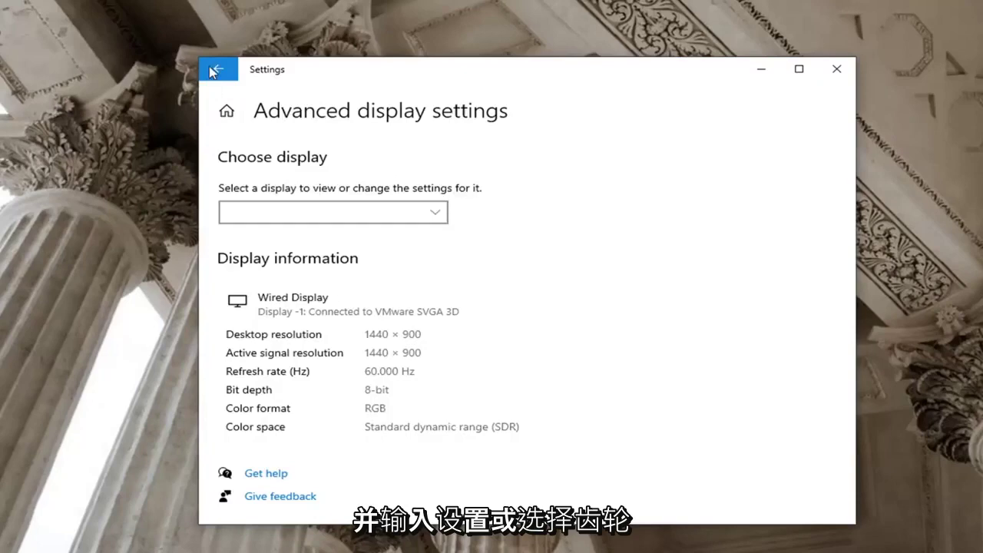
{"action": "left_click", "coordinate": [218, 69]}
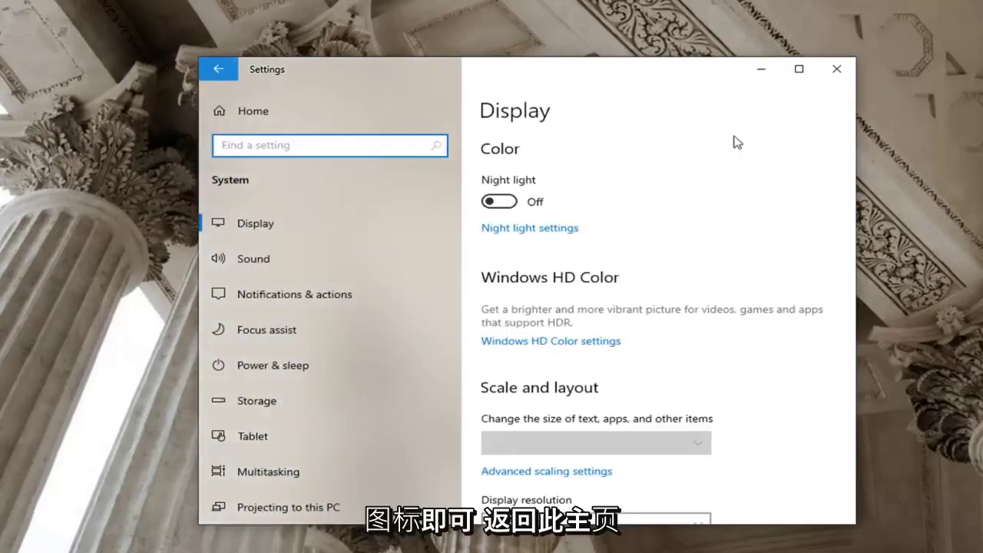
{"action": "key", "text": "alt+Left"}
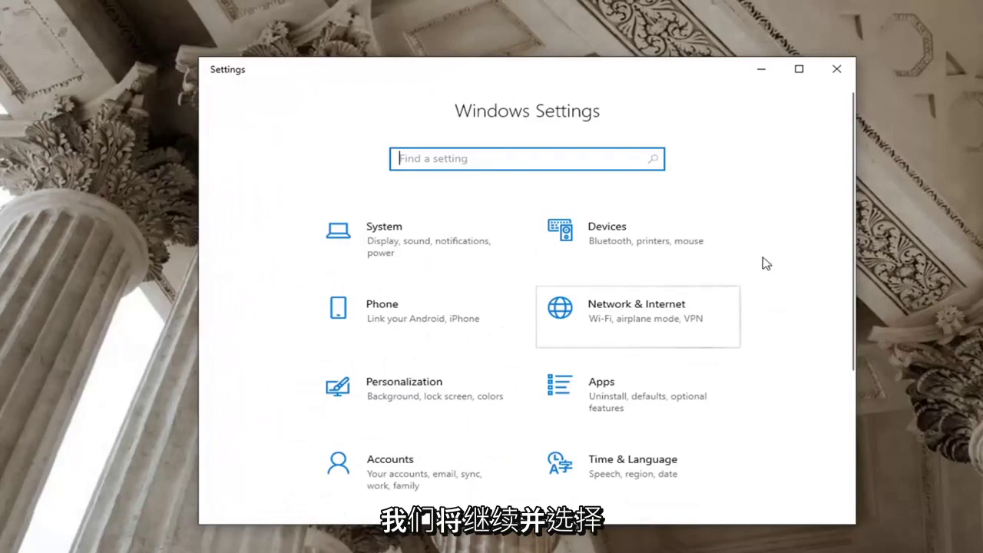
{"action": "scroll", "coordinate": [734, 296], "scroll_direction": "down", "scroll_amount": 3}
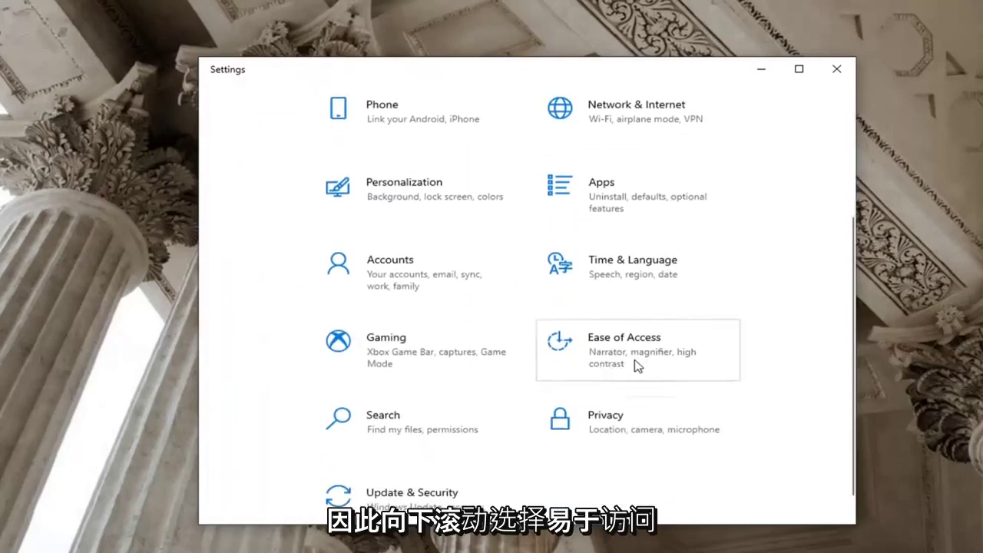
{"action": "left_click", "coordinate": [637, 364]}
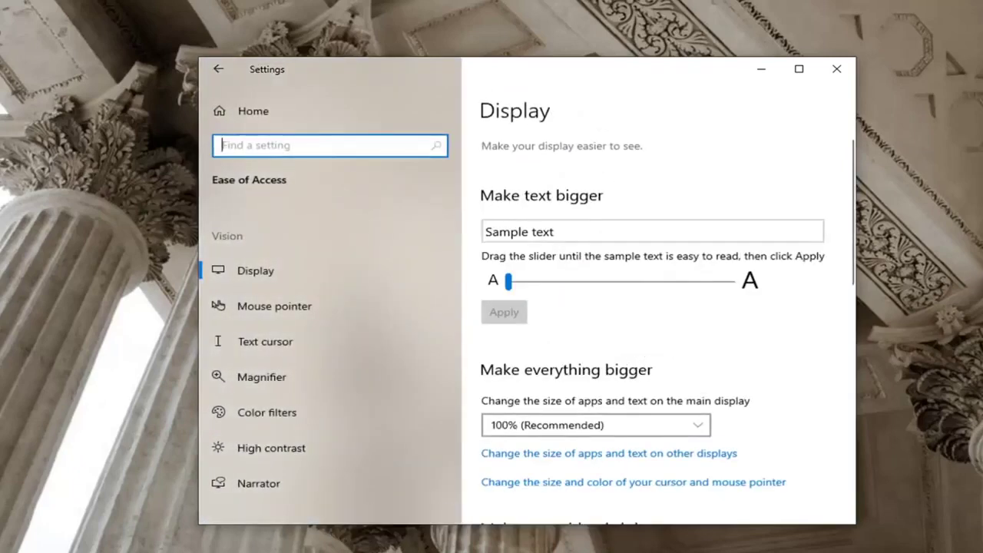
{"action": "left_click", "coordinate": [285, 278]}
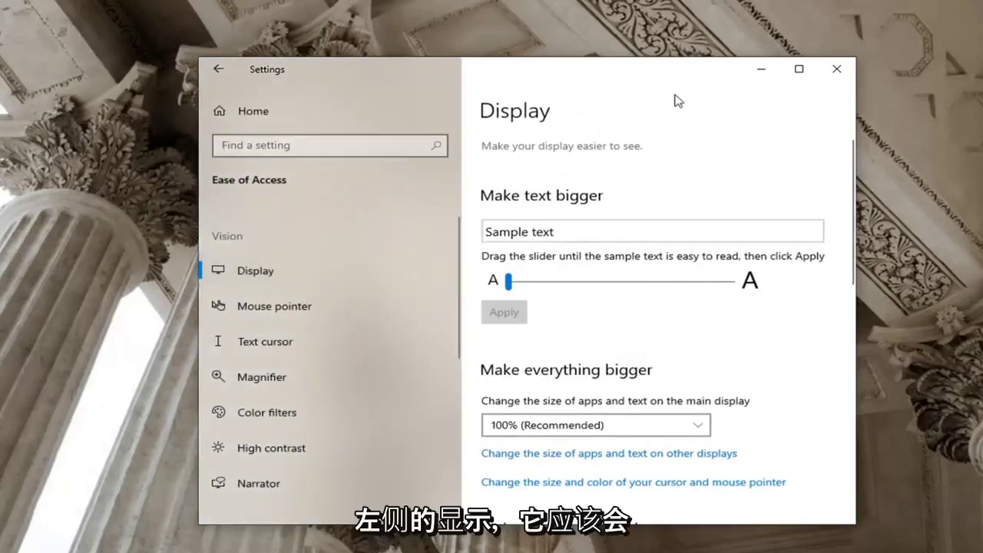
Open the additional display settings from the related settings of the Ease of Access display page.
{"action": "scroll", "coordinate": [671, 251], "scroll_direction": "down", "scroll_amount": 2}
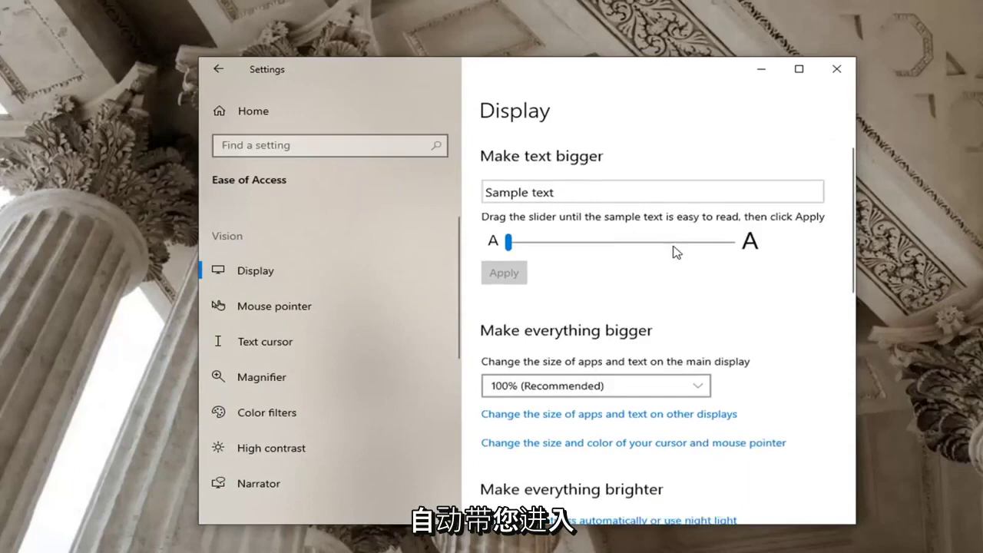
{"action": "scroll", "coordinate": [790, 298], "scroll_direction": "down", "scroll_amount": 1}
{"action": "scroll", "coordinate": [789, 298], "scroll_direction": "down", "scroll_amount": 6}
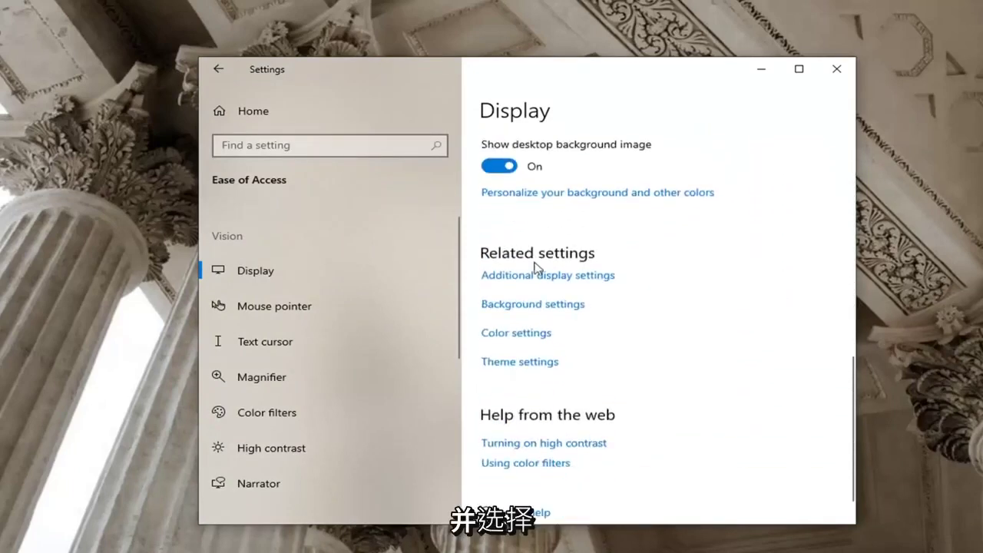
{"action": "left_click", "coordinate": [538, 277]}
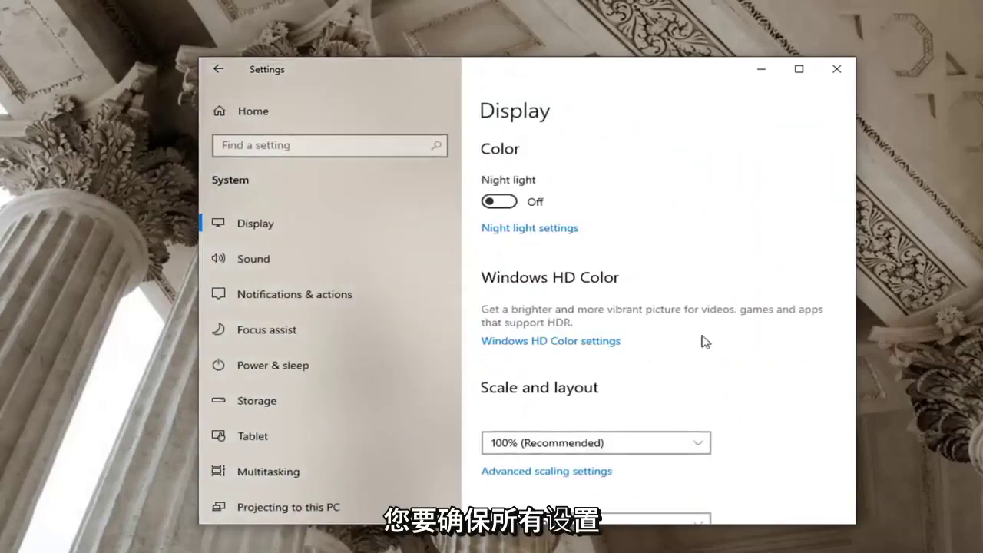
Examine the available scaling percentages for text and apps under Scale and layout.
{"action": "scroll", "coordinate": [702, 340], "scroll_direction": "down", "scroll_amount": 3}
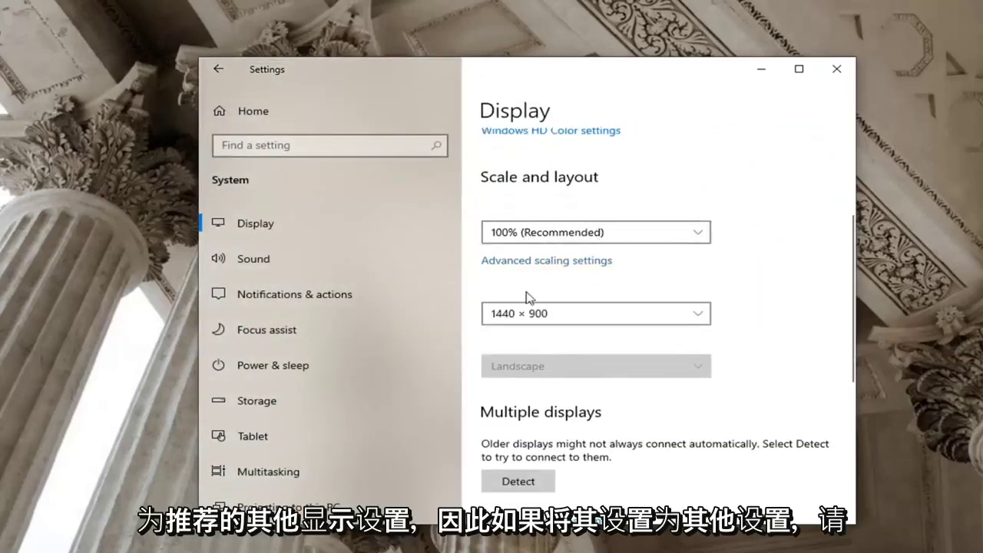
{"action": "left_click", "coordinate": [615, 237]}
{"action": "left_click", "coordinate": [623, 234]}
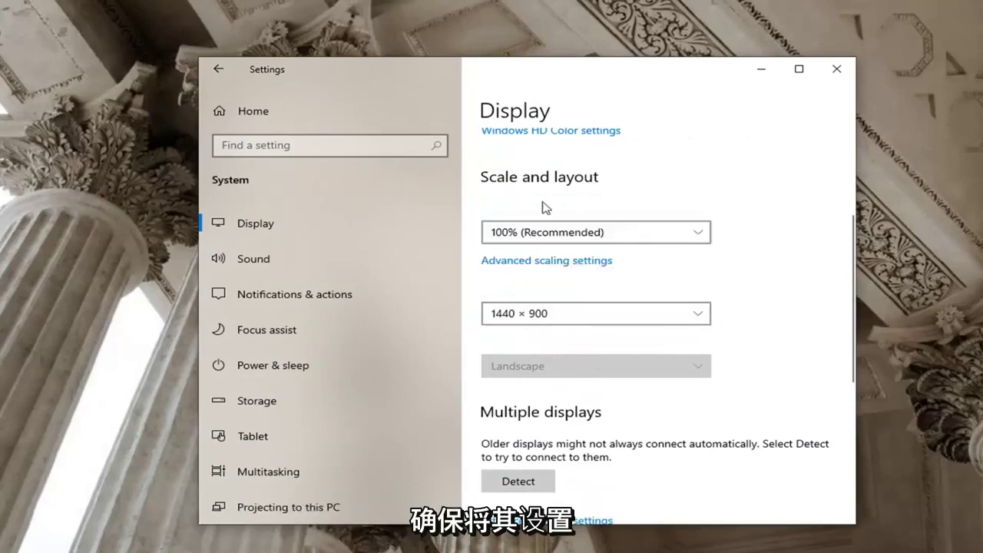
{"action": "left_click", "coordinate": [553, 229]}
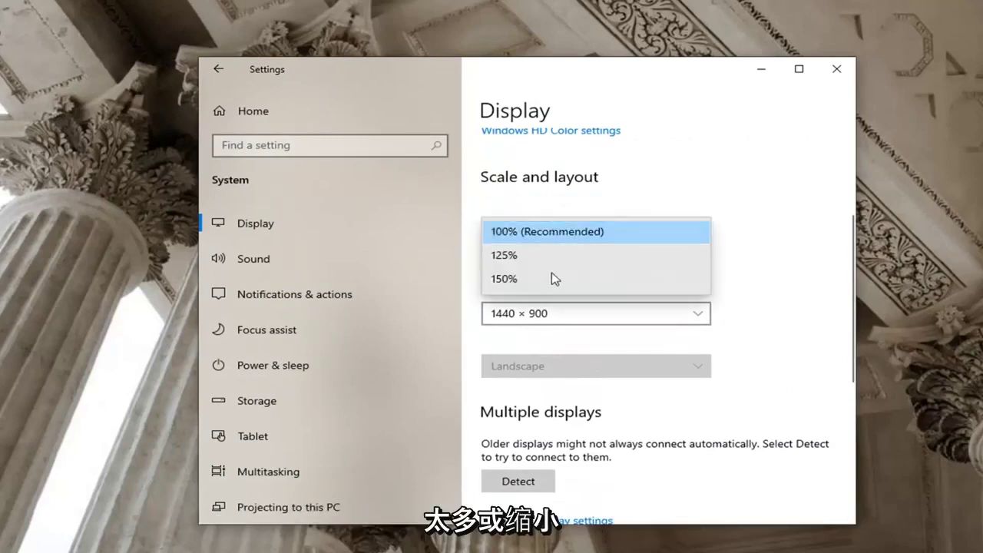
{"action": "left_click", "coordinate": [796, 244]}
Try a different display resolution and revert to the previous display settings.
{"action": "left_click", "coordinate": [614, 322]}
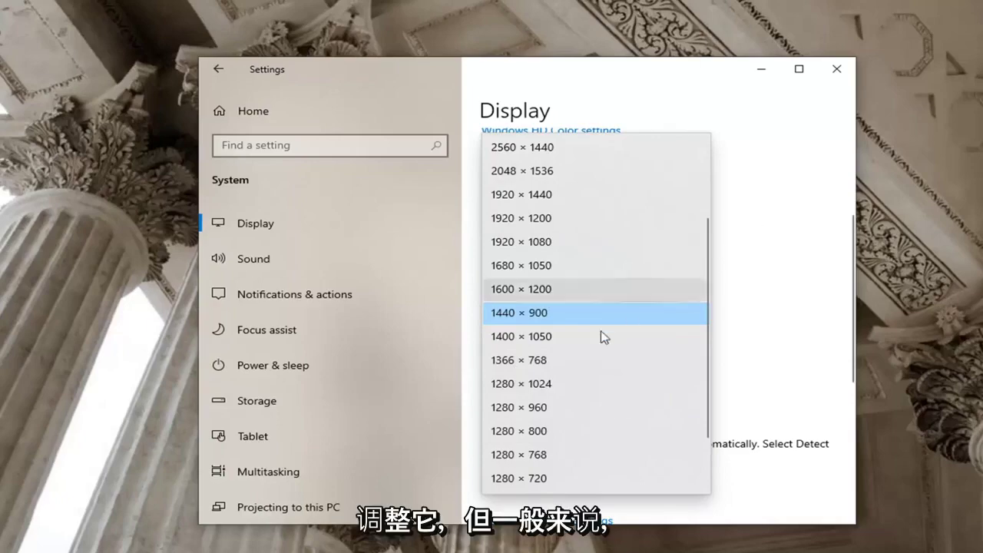
{"action": "left_click", "coordinate": [820, 292]}
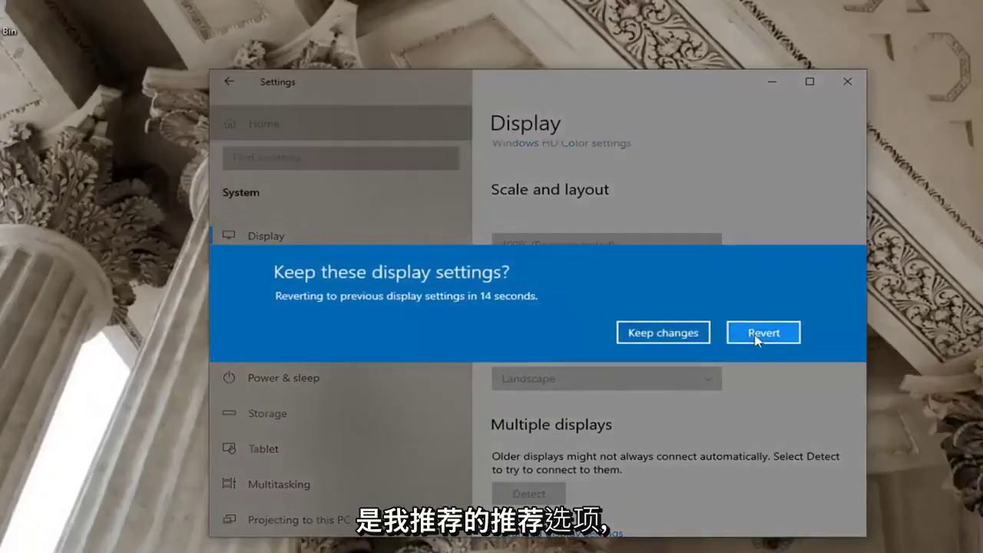
{"action": "left_click", "coordinate": [663, 333]}
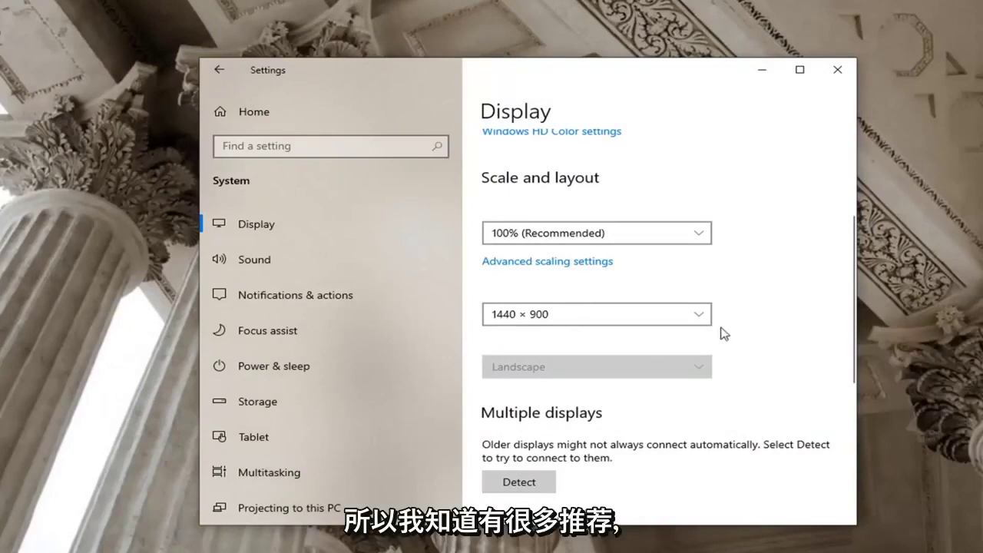
Run detection for multiple displays and open the advanced display settings.
{"action": "scroll", "coordinate": [706, 319], "scroll_direction": "down", "scroll_amount": 2}
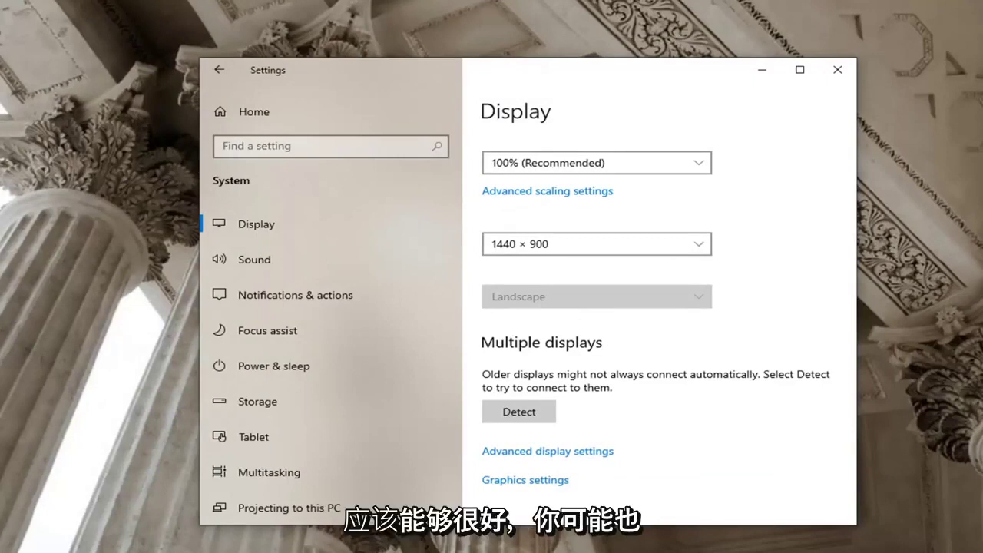
{"action": "left_click", "coordinate": [519, 412]}
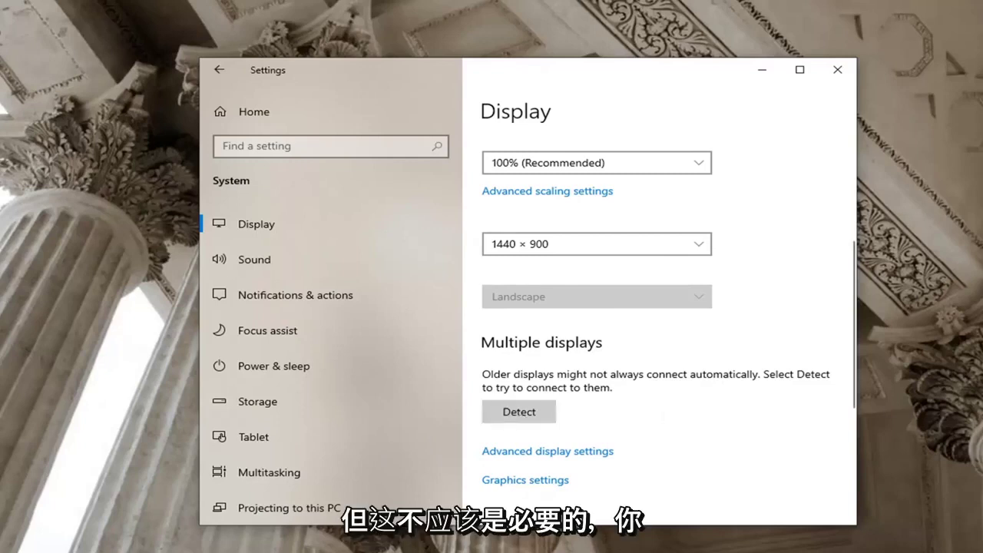
{"action": "scroll", "coordinate": [630, 338], "scroll_direction": "down", "scroll_amount": 1}
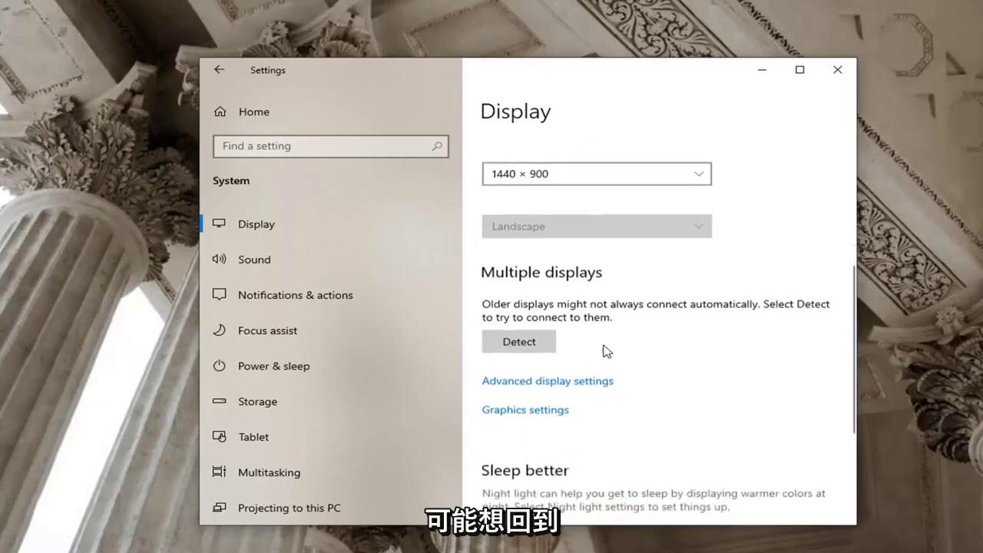
{"action": "left_click", "coordinate": [571, 382]}
Open the adapter properties for Display 1 and confirm 60 Hertz as the monitor's screen refresh rate.
{"action": "scroll", "coordinate": [569, 389], "scroll_direction": "down", "scroll_amount": 1}
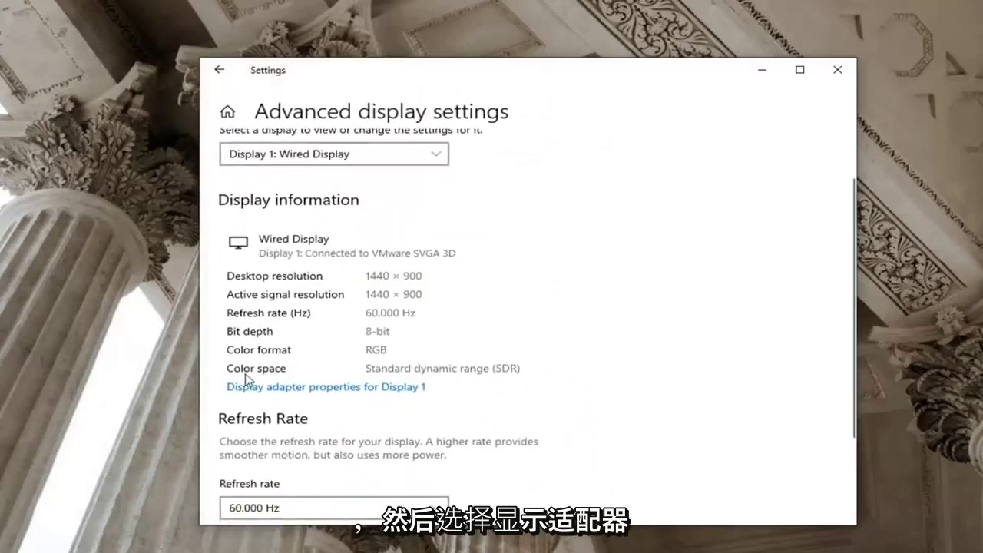
{"action": "left_click", "coordinate": [368, 389]}
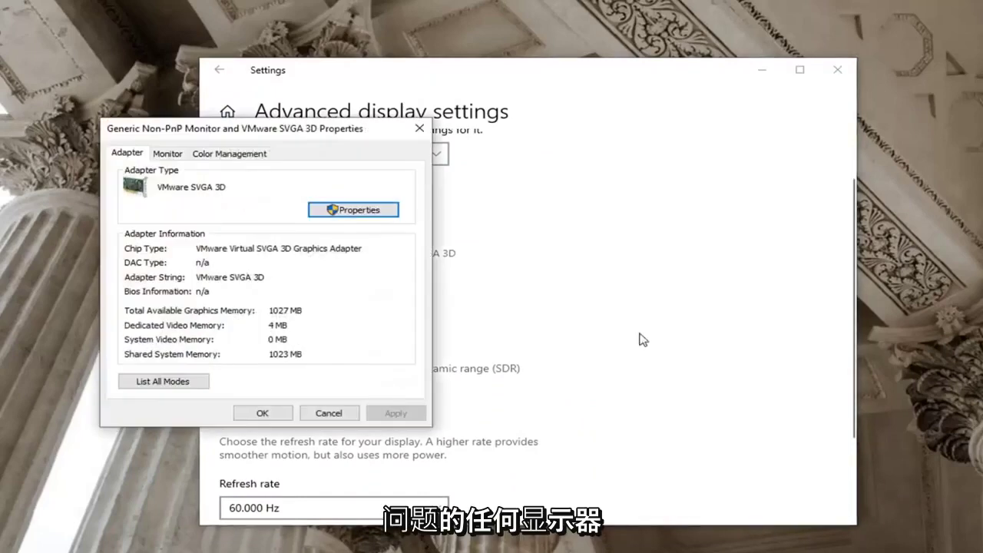
{"action": "left_click_drag", "start_coordinate": [238, 138], "coordinate": [458, 158]}
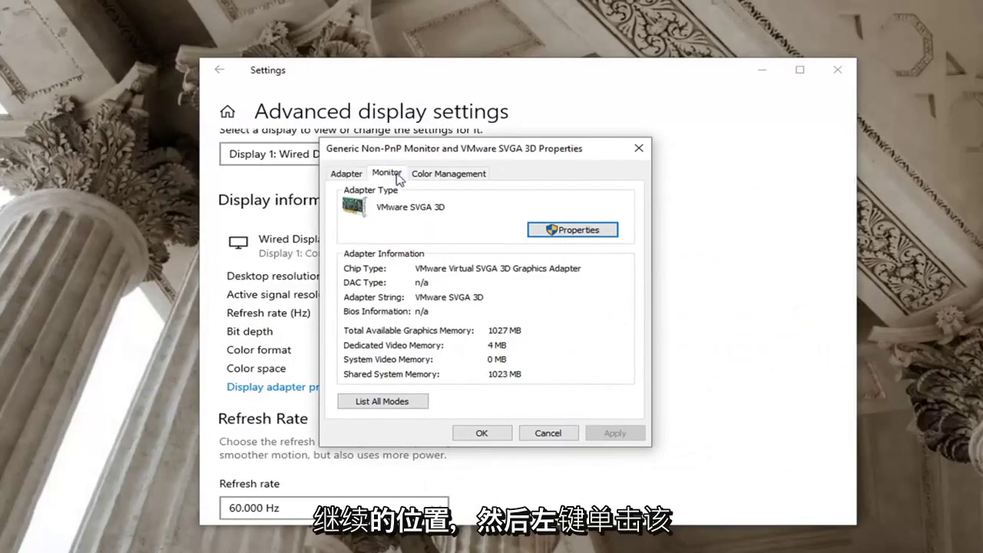
{"action": "left_click", "coordinate": [584, 296]}
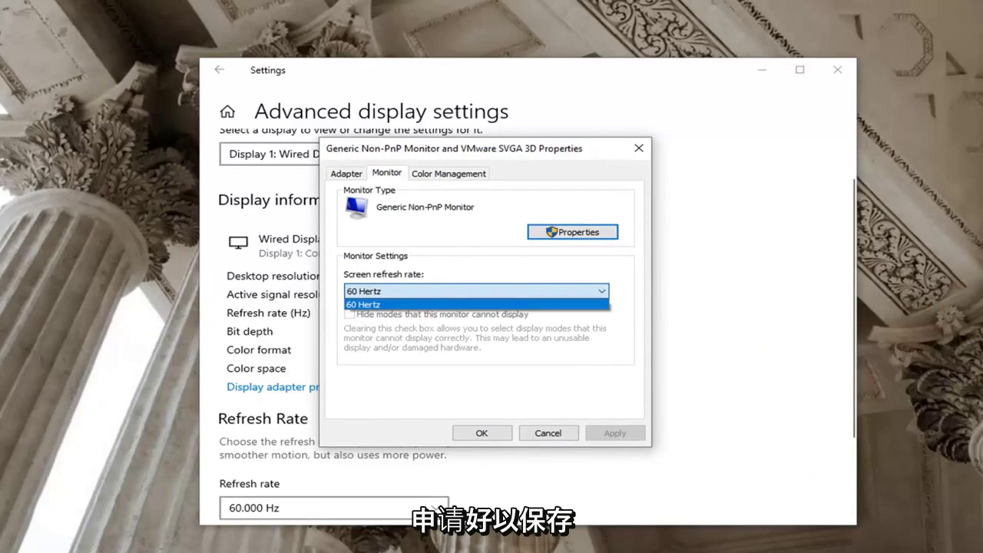
{"action": "left_click", "coordinate": [504, 407]}
{"action": "left_click", "coordinate": [460, 434]}
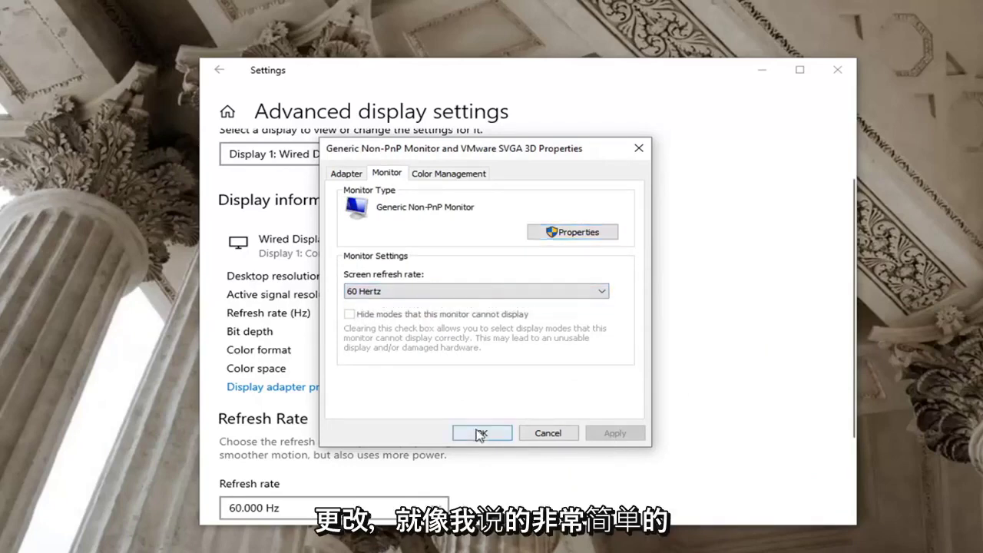